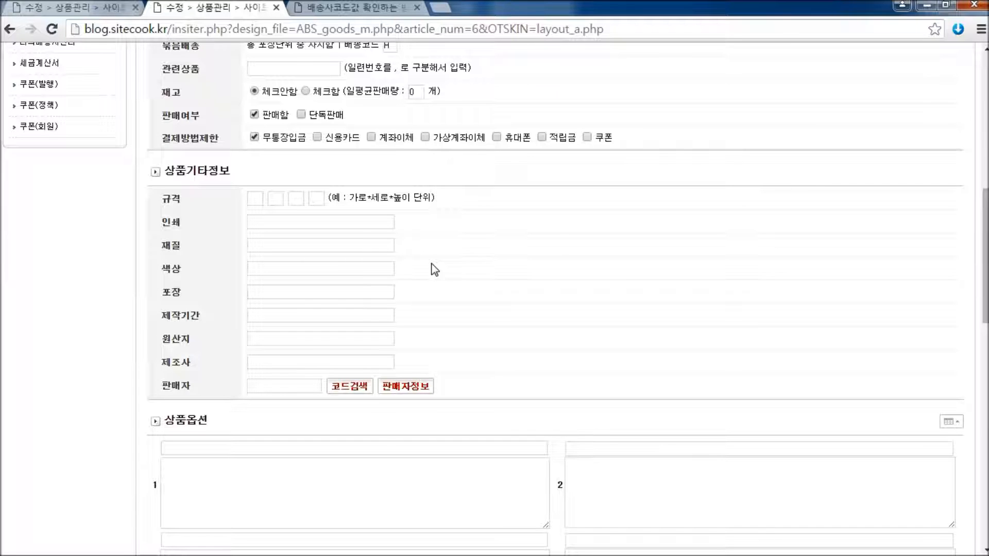
# Enter the bold text "상품상세설명하는 곳입니다." in the detailed product description (상품상세설명) editor
pyautogui.scroll(-4, 434, 269)
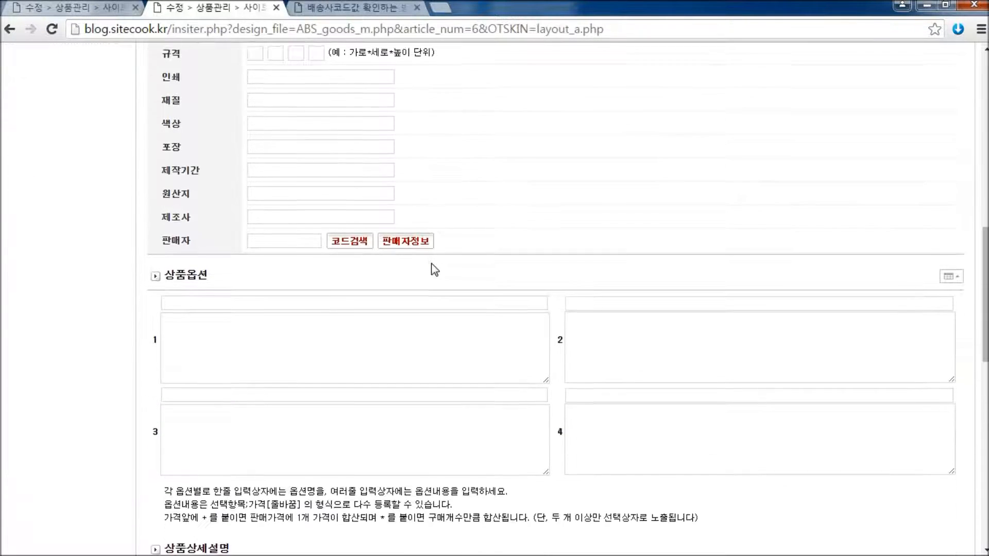
pyautogui.scroll(3, 431, 280)
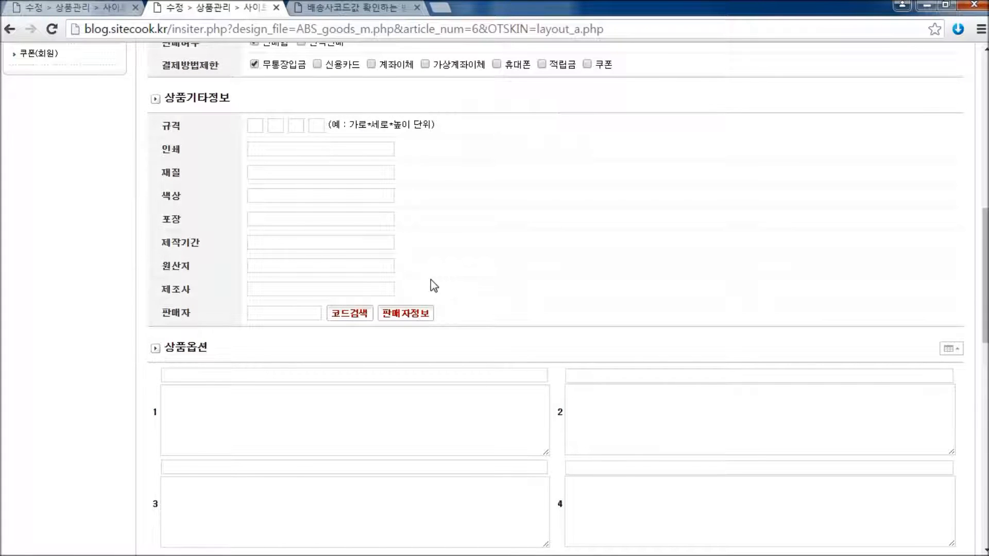
pyautogui.scroll(-2, 434, 285)
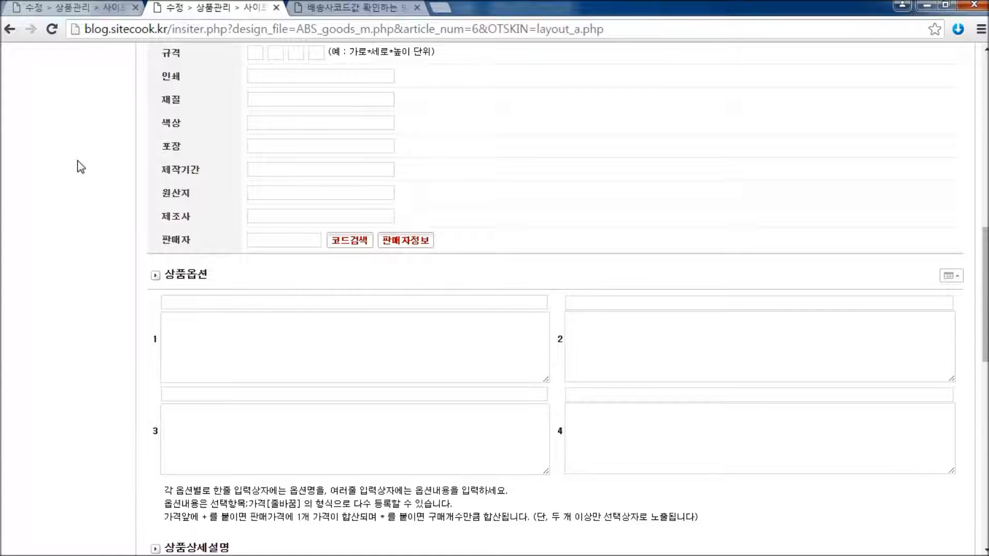
pyautogui.scroll(-4, 81, 167)
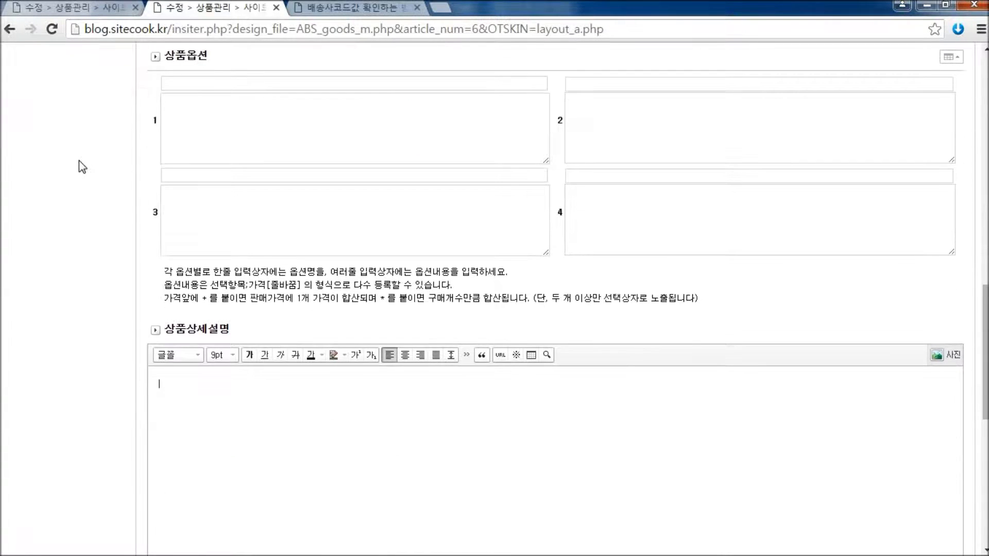
pyautogui.scroll(-1, 79, 166)
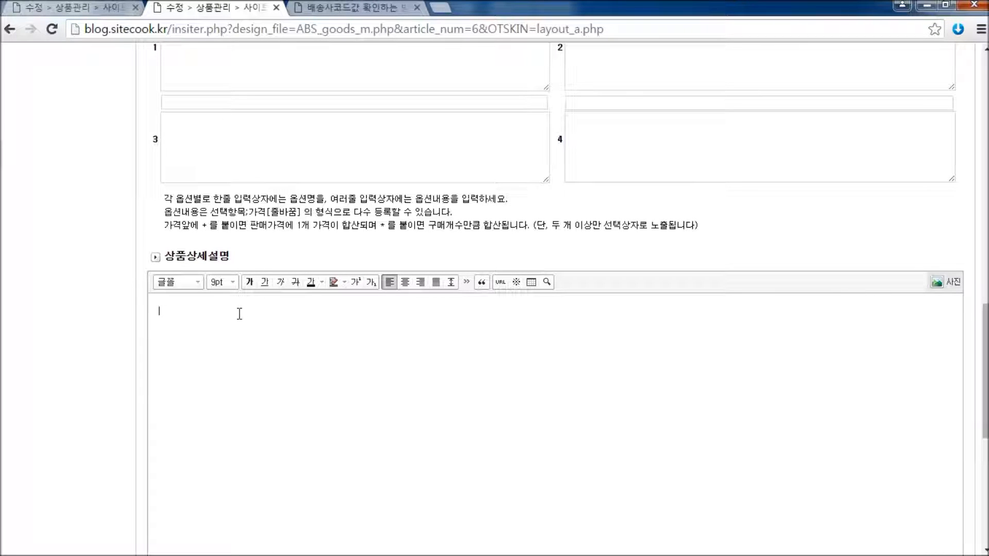
pyautogui.hotkey('ctrl', 'b')
pyautogui.write('상품상')
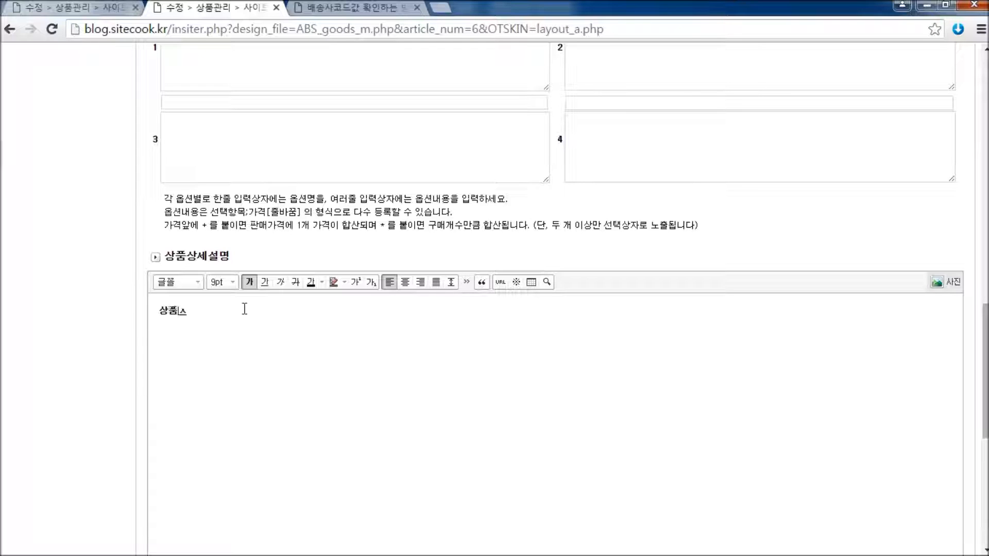
pyautogui.write('세설명하는 곳입ㄴ니다.')
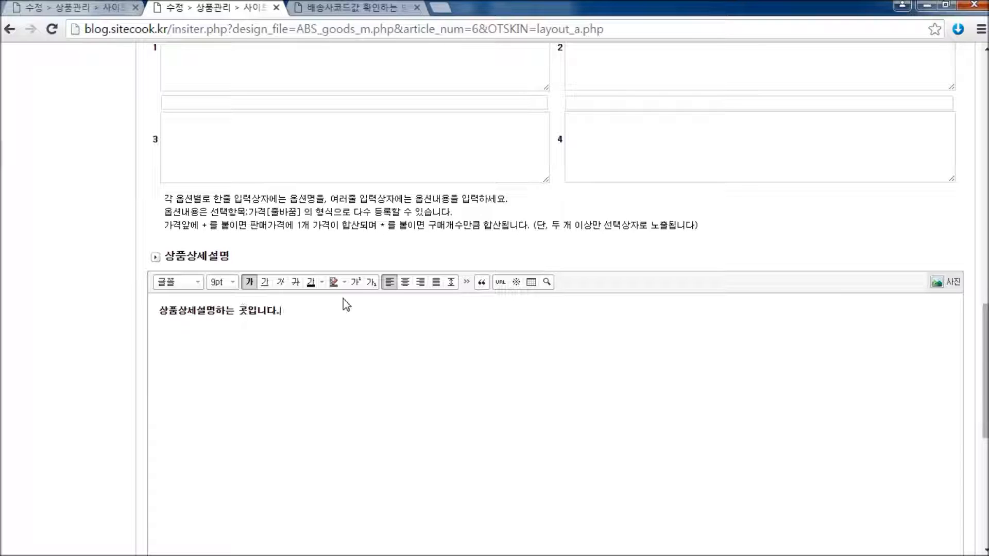
# Underline "곳입니다." and colour "상세설명" violet-blue in the description text
pyautogui.moveTo(284, 310); pyautogui.dragTo(238, 311)
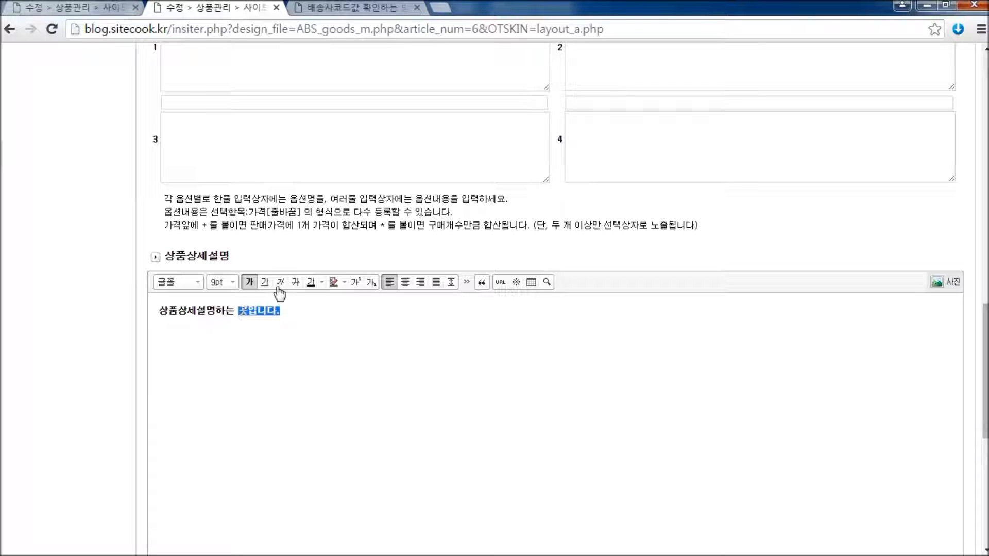
pyautogui.click(265, 282)
pyautogui.click(210, 340)
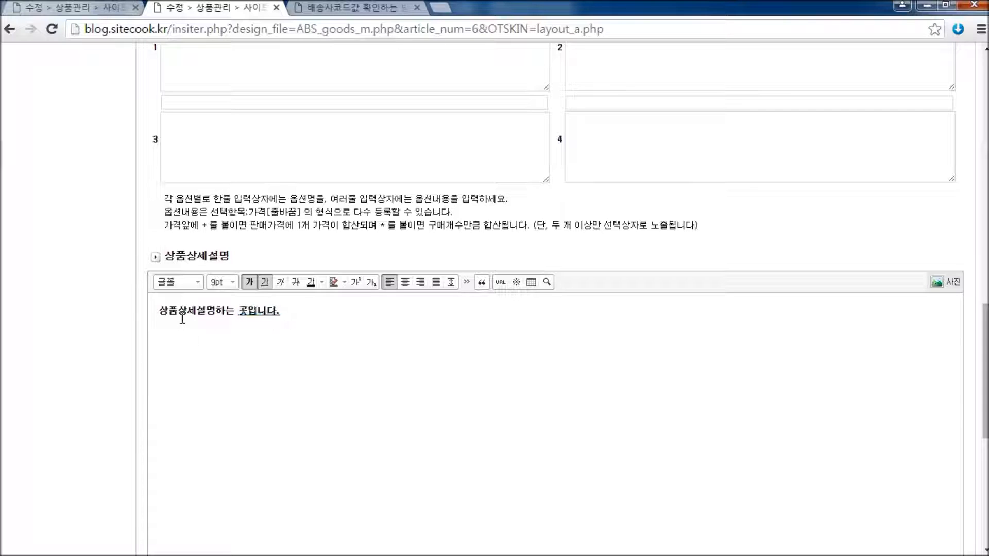
pyautogui.moveTo(185, 315); pyautogui.dragTo(222, 304)
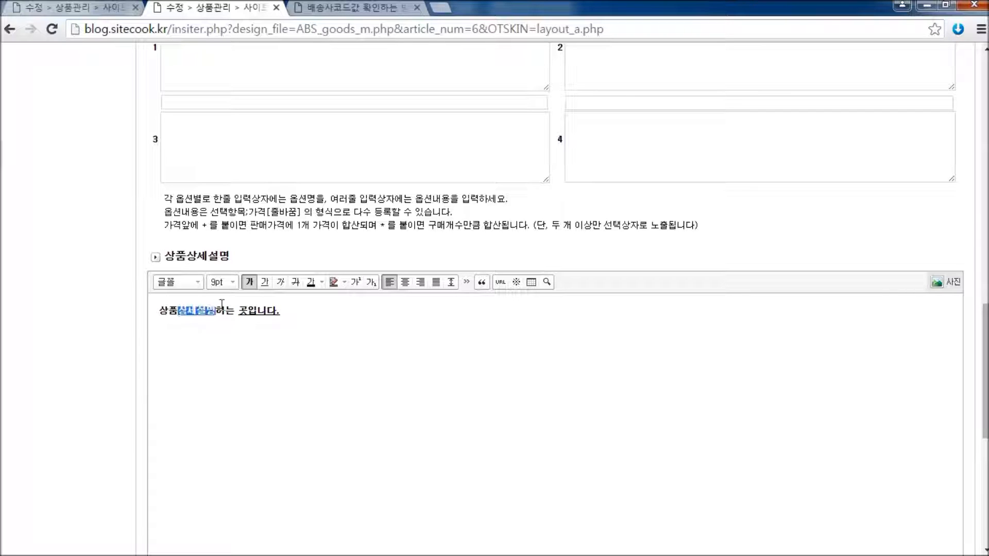
pyautogui.click(321, 282)
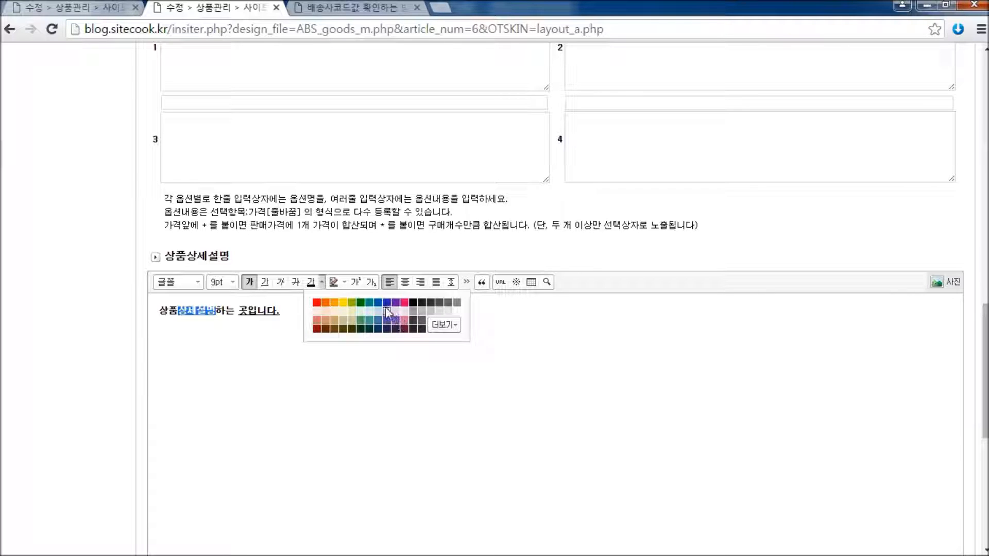
pyautogui.click(387, 319)
pyautogui.click(368, 343)
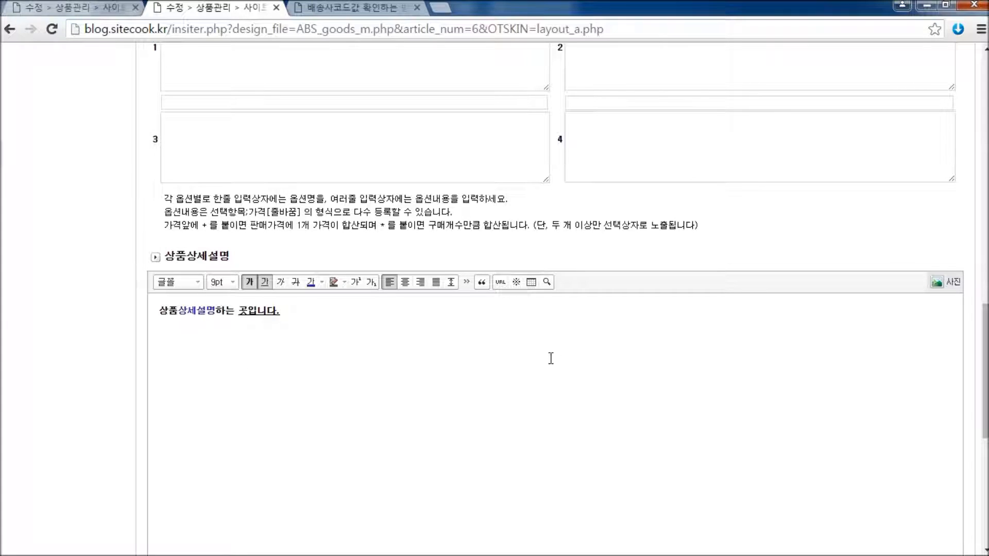
# Insert the desktop image 2 into the detailed description, two lines below the text, with the 900 px thumbnail option on
pyautogui.press('Return')
pyautogui.press('Return')
pyautogui.click(932, 283)
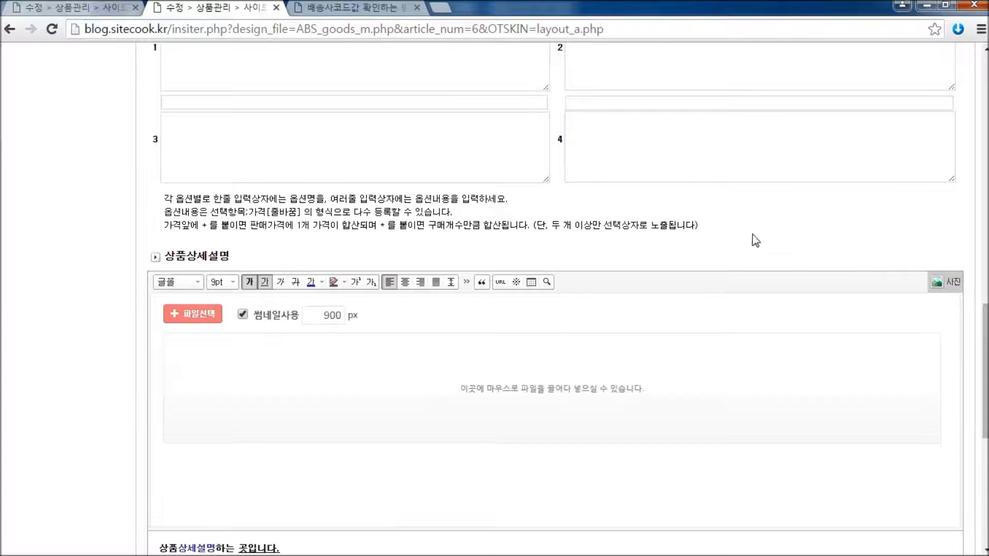
pyautogui.click(206, 316)
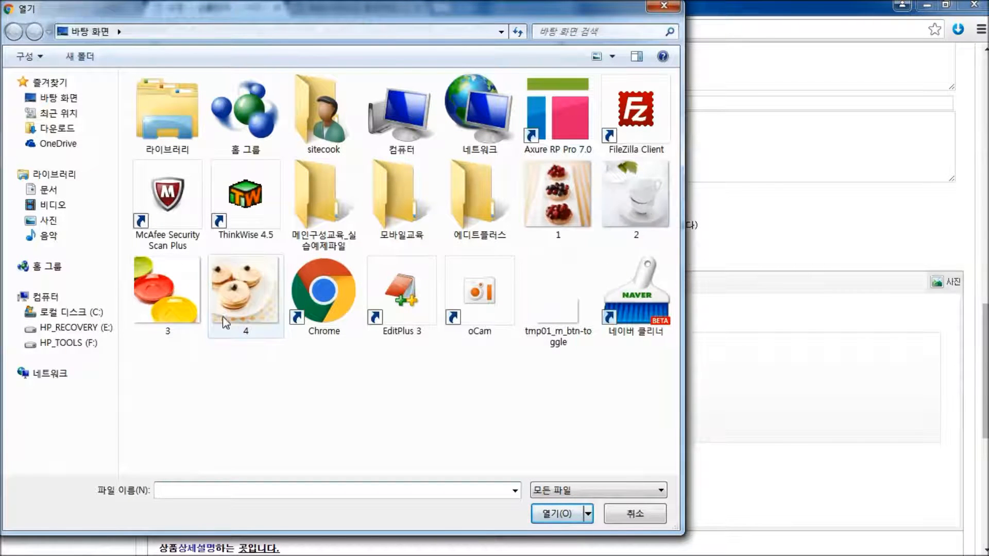
pyautogui.click(652, 196)
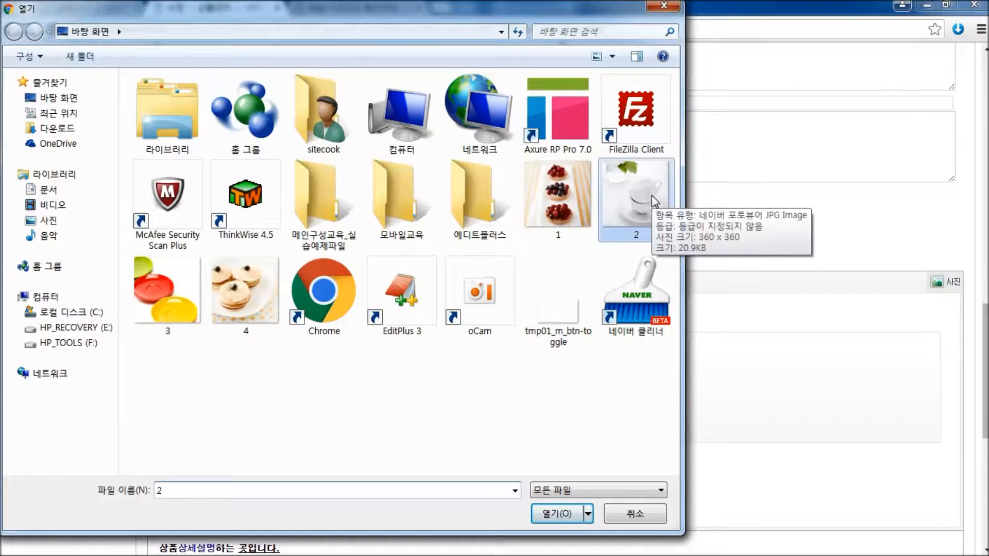
pyautogui.doubleClick(651, 196)
pyautogui.click(264, 324)
# Upload the desktop image 2 as a product photo in the 상품사진 section
pyautogui.scroll(-2, 546, 375)
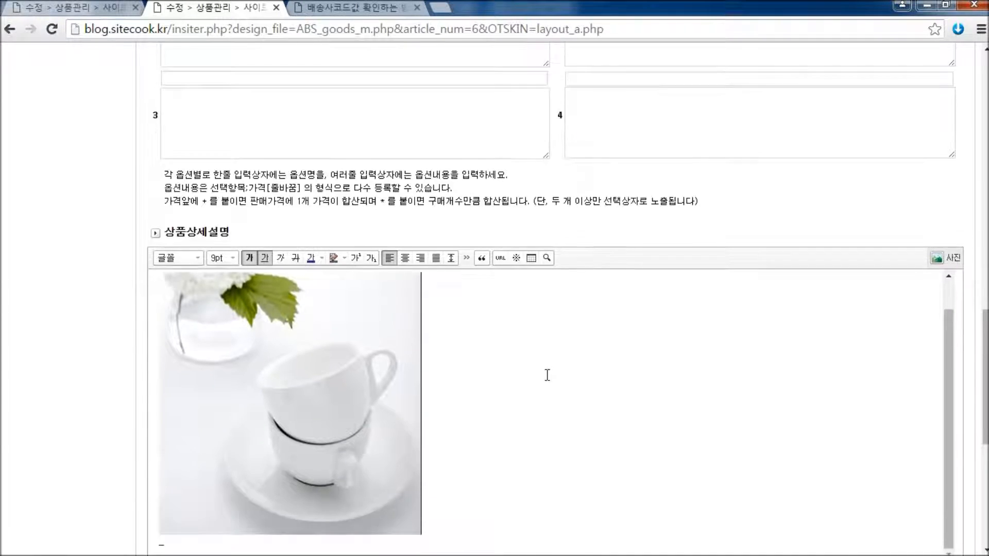
pyautogui.scroll(-2, 547, 375)
pyautogui.scroll(-3, 223, 291)
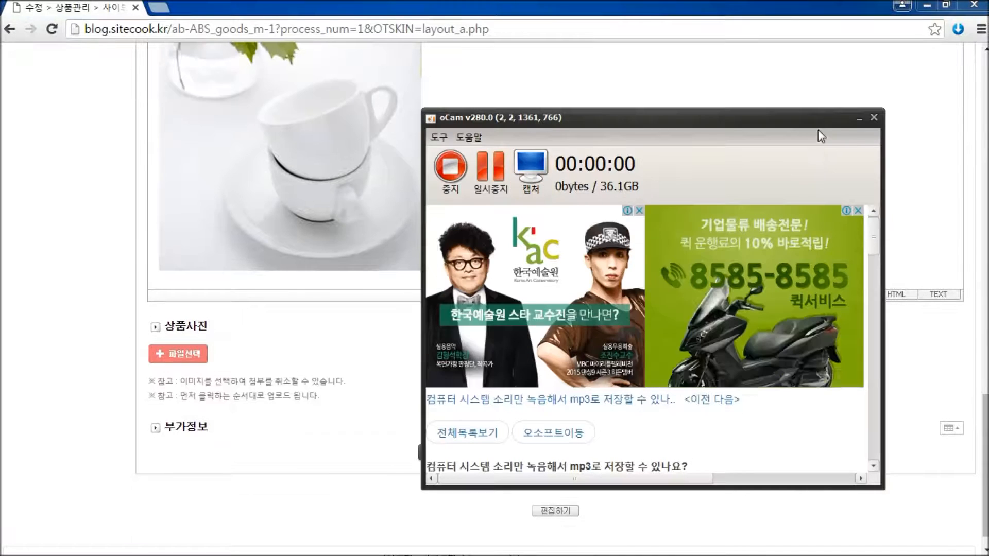
pyautogui.click(859, 118)
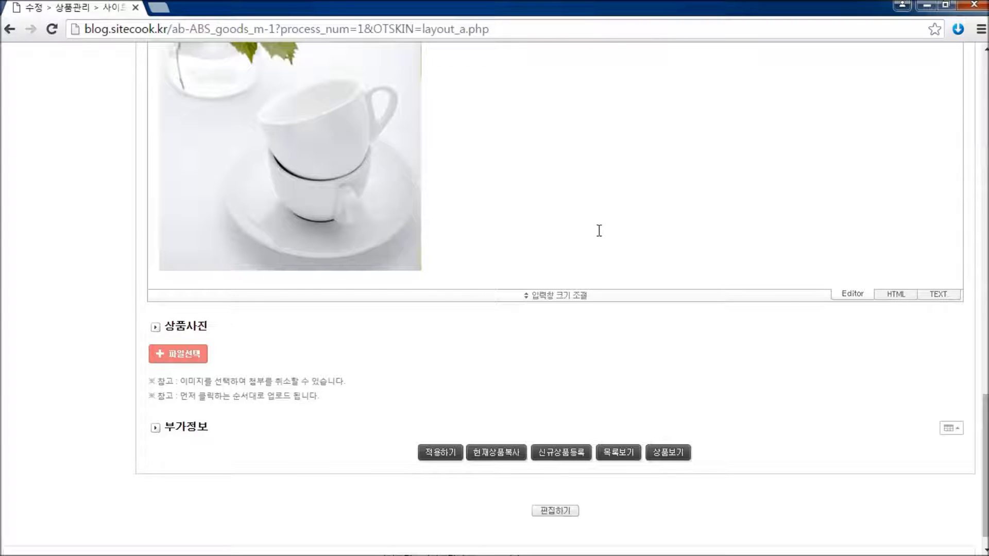
pyautogui.click(188, 362)
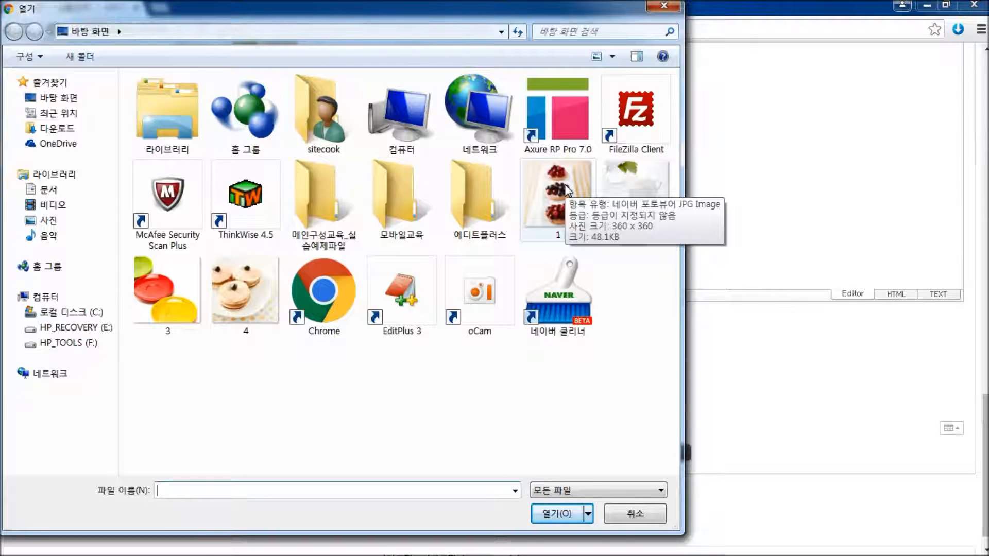
pyautogui.doubleClick(624, 196)
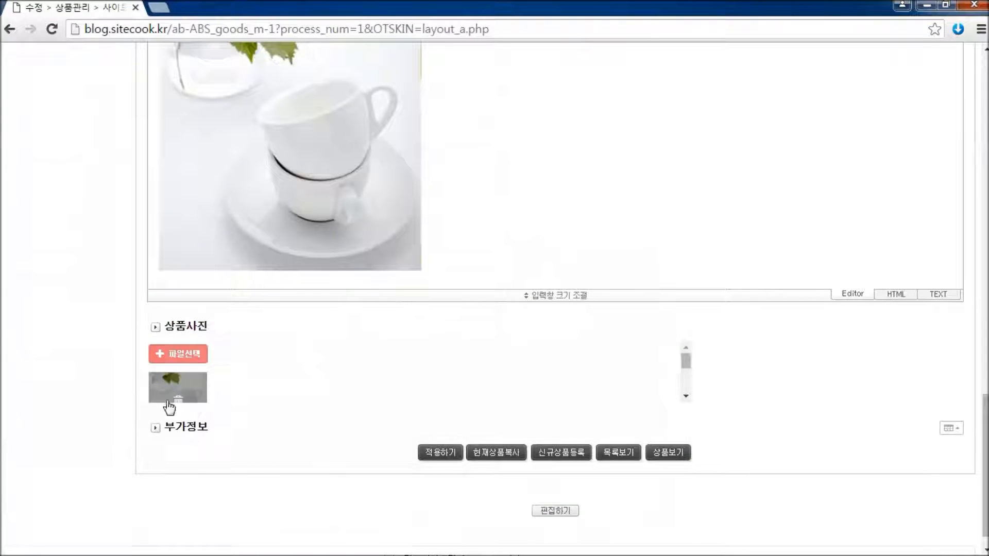
# Upload the desktop image 4 twice as additional product photos
pyautogui.click(178, 364)
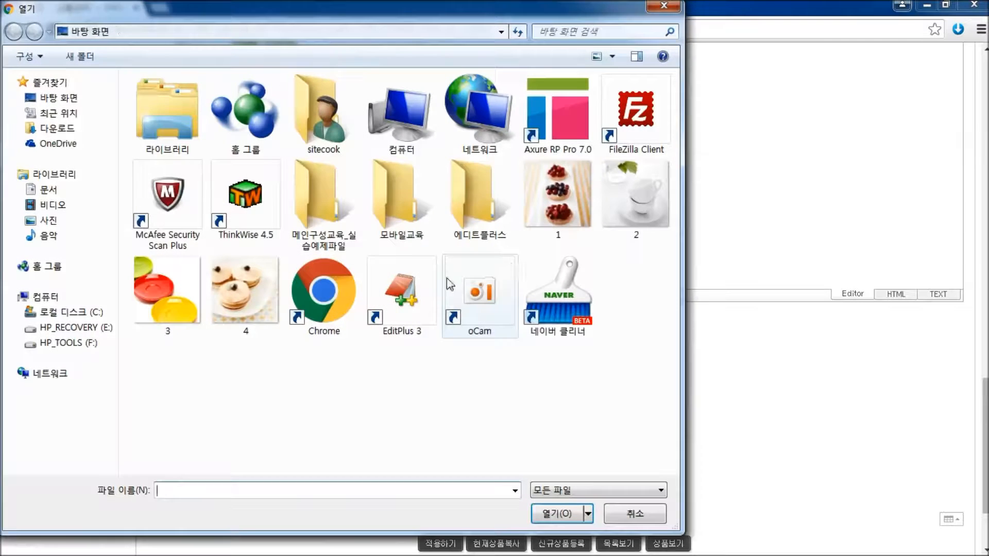
pyautogui.doubleClick(223, 290)
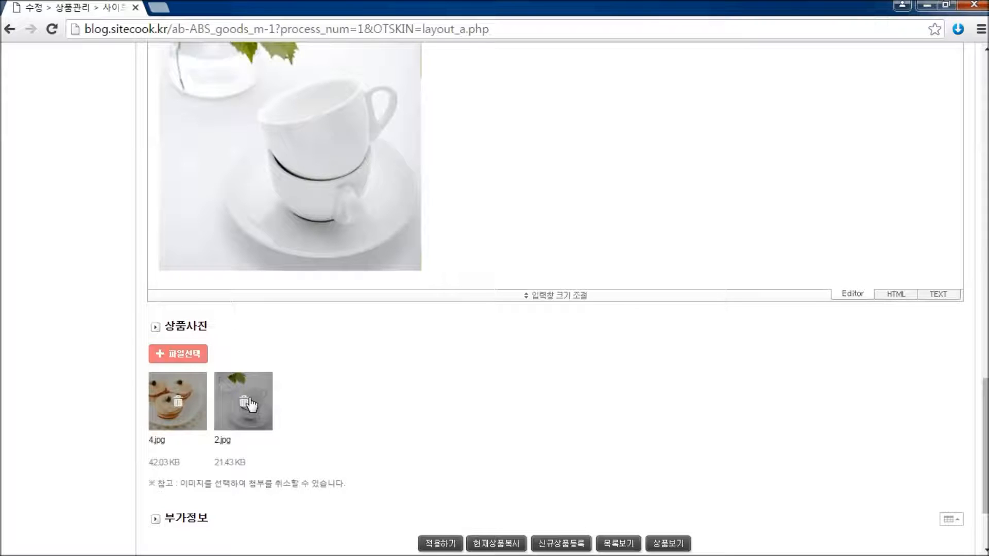
pyautogui.click(181, 350)
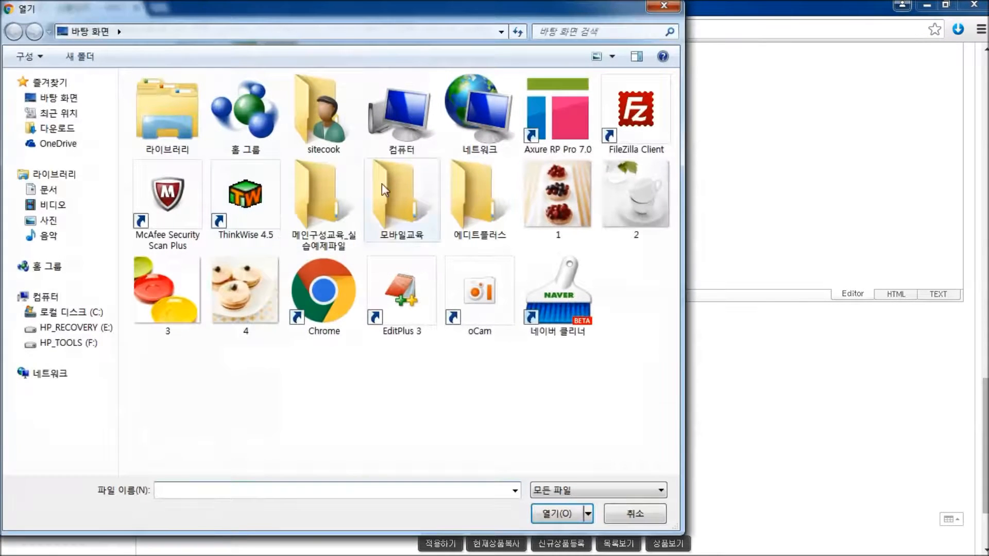
pyautogui.doubleClick(223, 306)
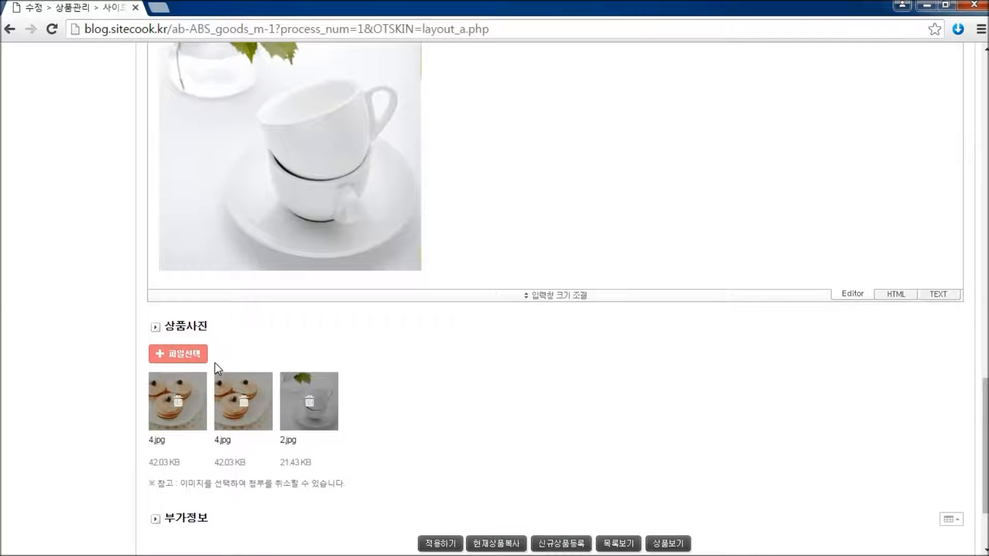
# Delete both copies of 4.jpg and the 2.jpg from the product photos
pyautogui.click(176, 401)
pyautogui.click(542, 127)
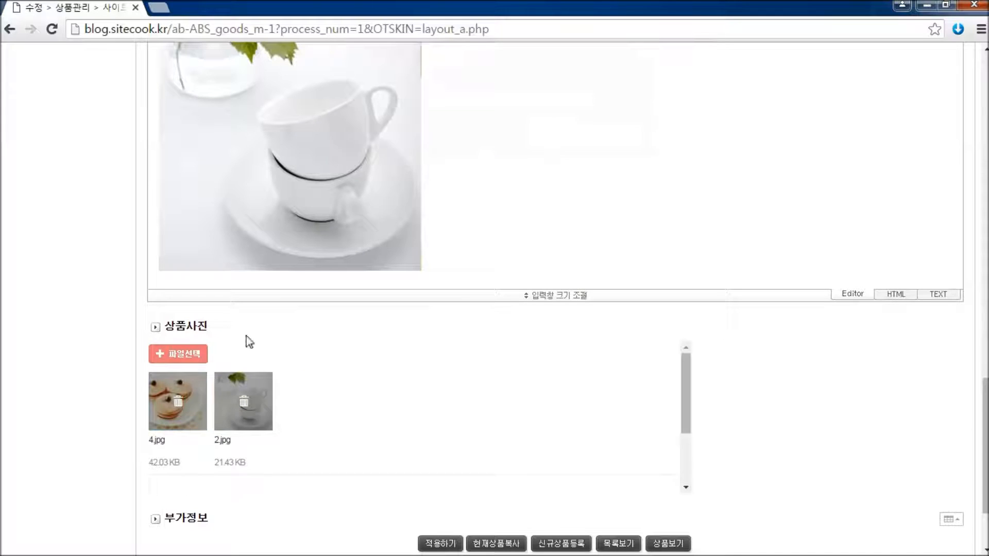
pyautogui.click(184, 399)
pyautogui.click(554, 134)
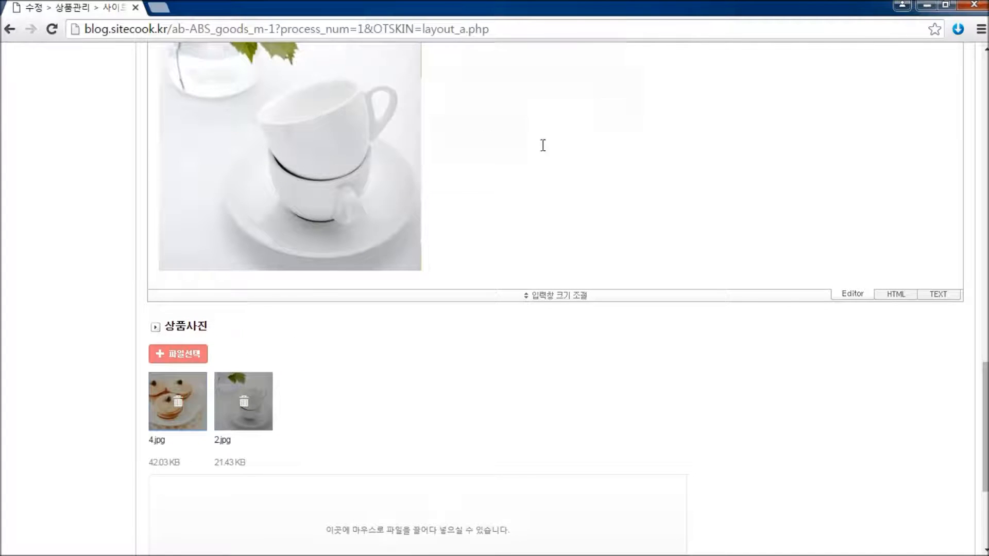
pyautogui.click(177, 401)
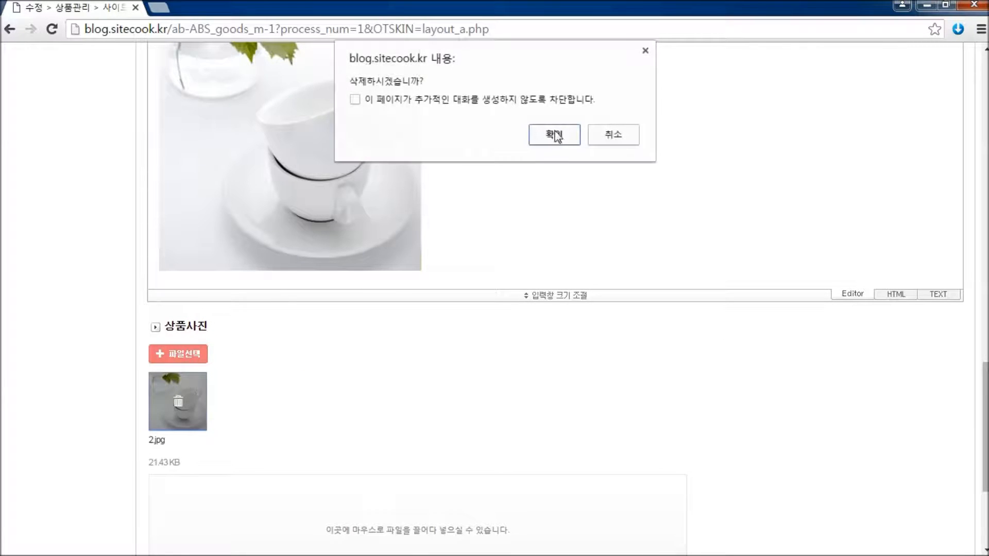
pyautogui.click(554, 134)
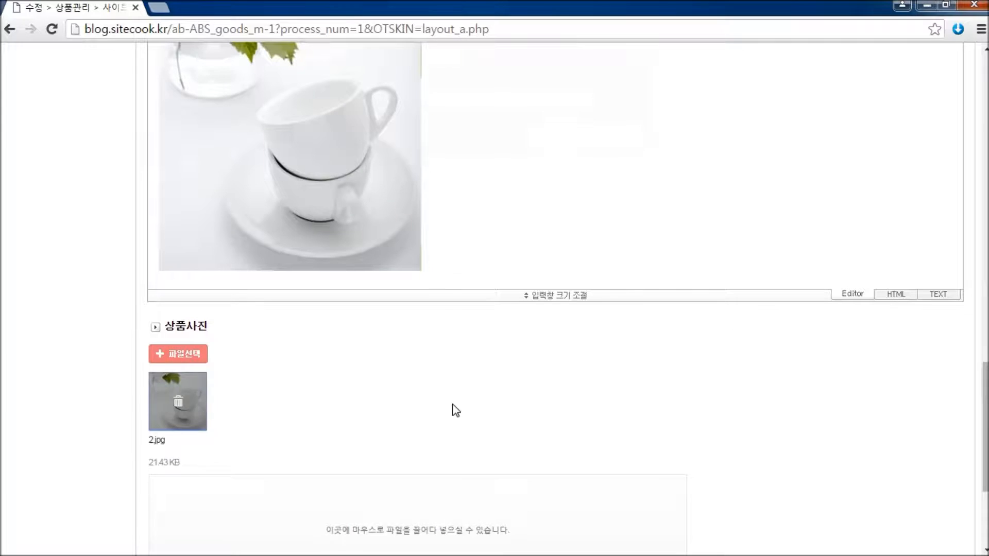
# Upload the desktop images 1, 2, 3 and 4 together as product photos
pyautogui.click(188, 357)
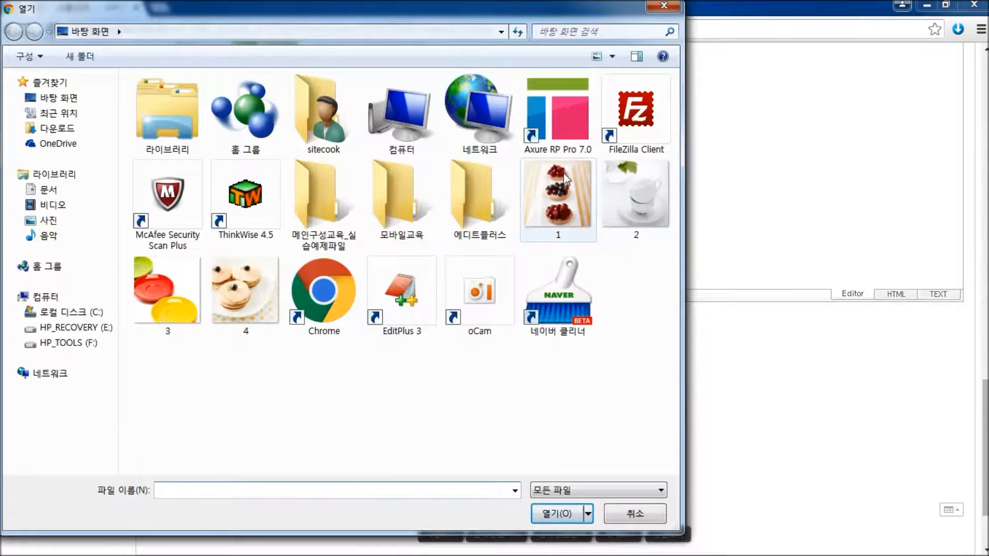
pyautogui.click(564, 178)
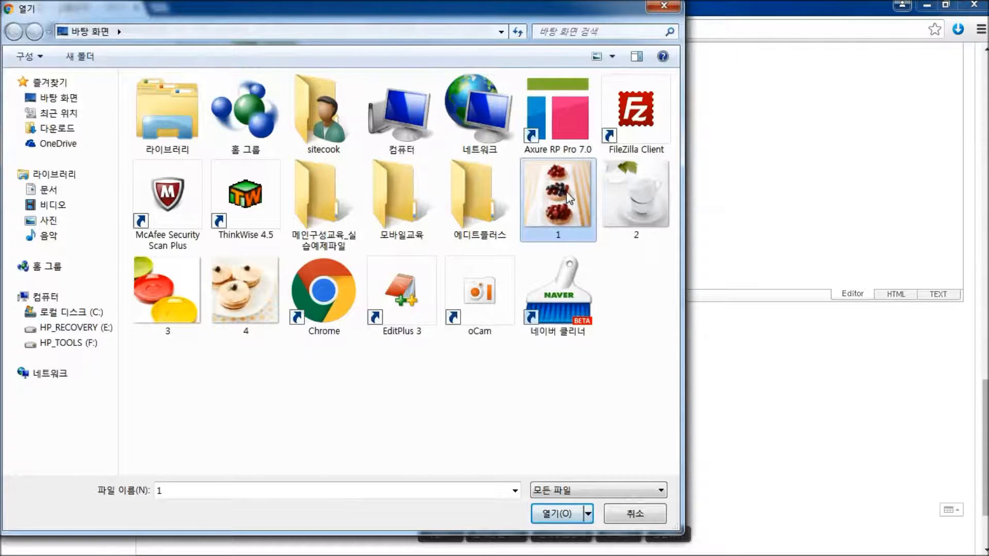
pyautogui.keyDown('shift'); pyautogui.click(230, 307); pyautogui.keyUp('shift')
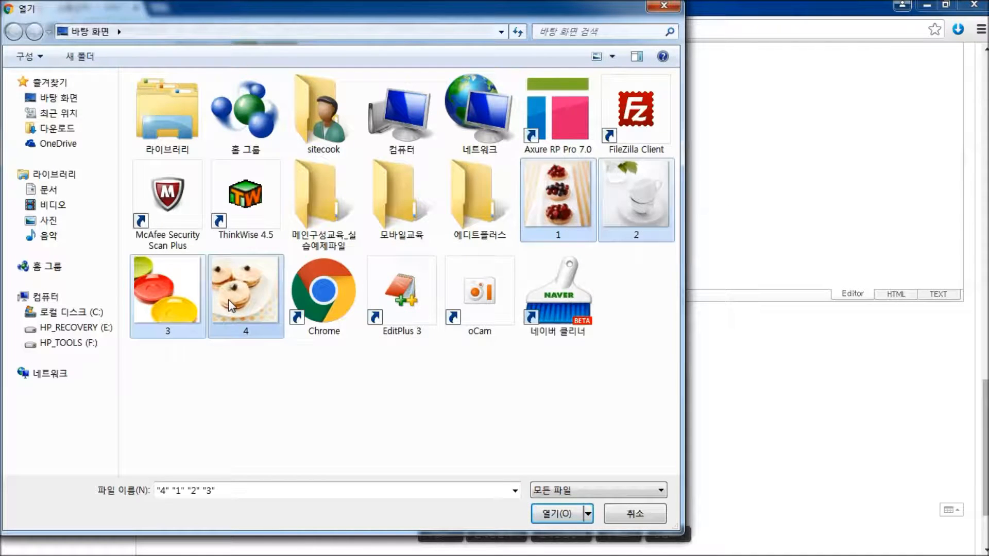
pyautogui.click(555, 511)
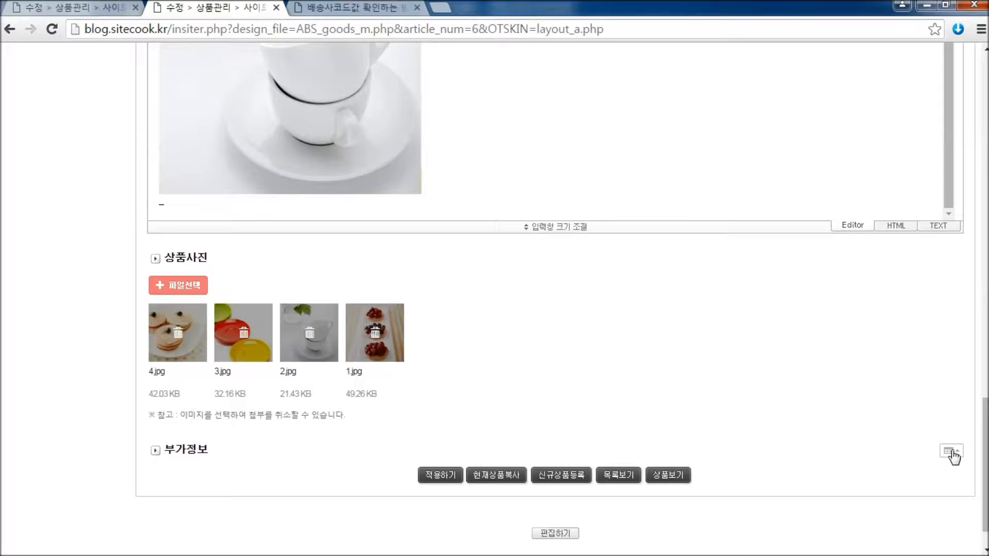
# Expand the additional information (부가정보) section and apply the product's edits
pyautogui.click(952, 455)
pyautogui.scroll(-4, 604, 386)
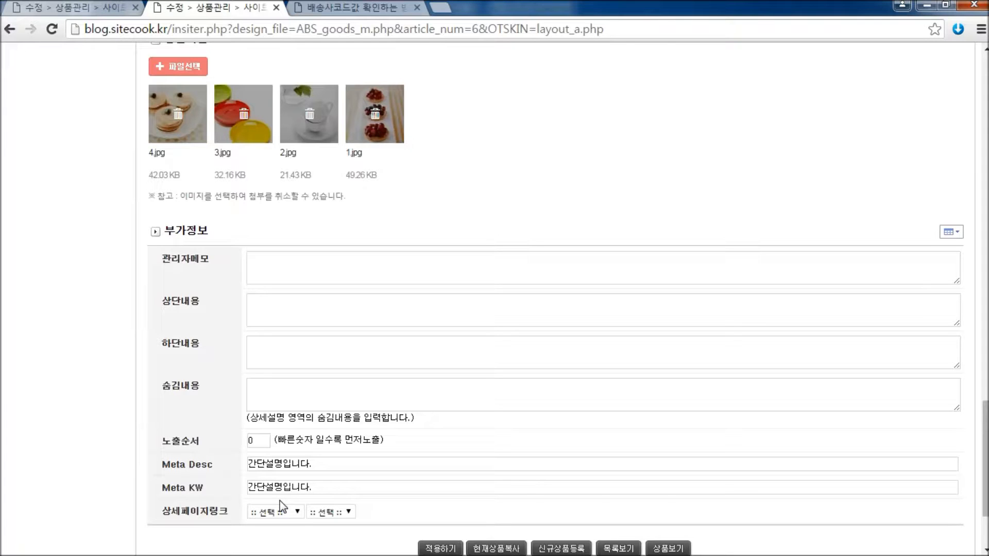
pyautogui.scroll(-2, 479, 480)
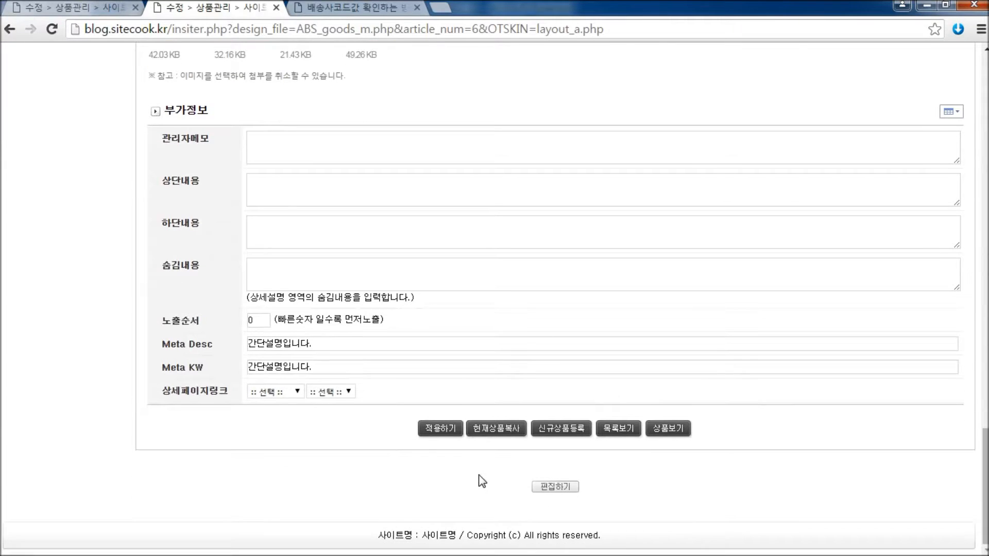
pyautogui.click(440, 432)
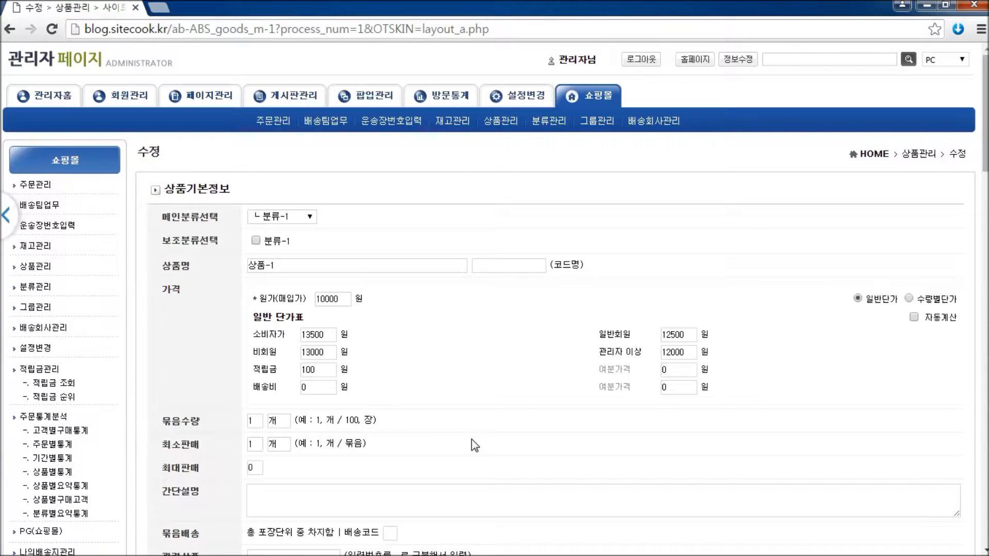
# Check the saved product form, go to the shop homepage and open product 상품-1 from category 분류-1
pyautogui.scroll(-15, 472, 442)
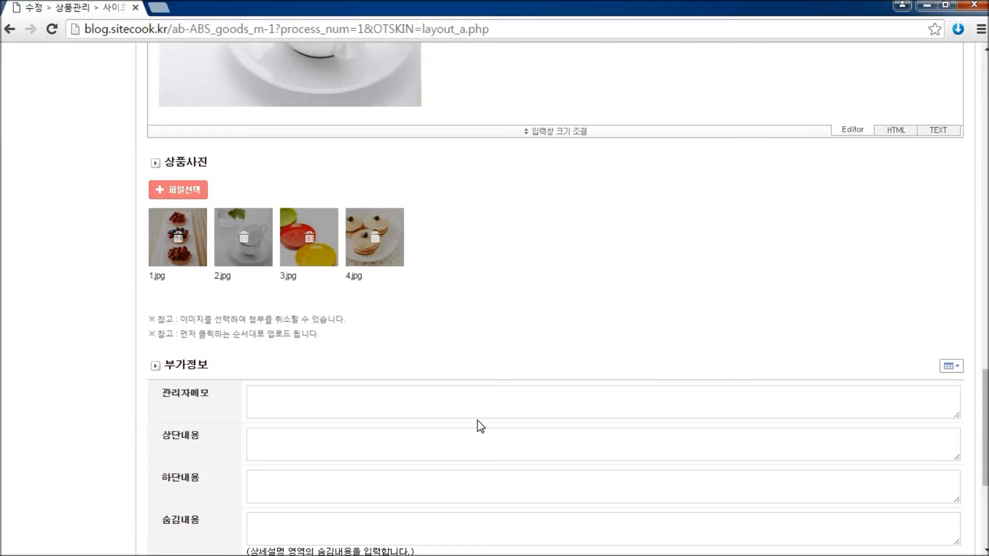
pyautogui.scroll(-5, 479, 426)
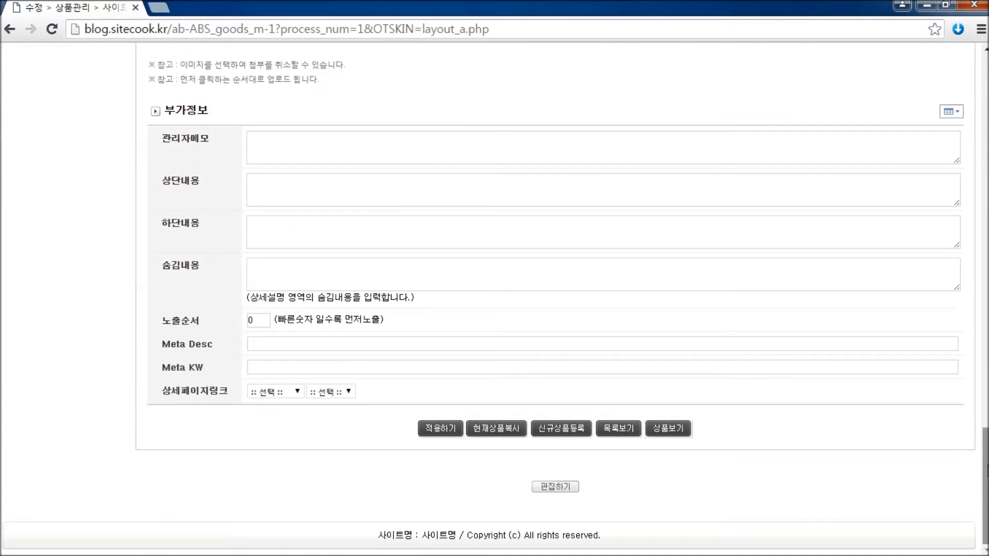
pyautogui.scroll(20, 953, 165)
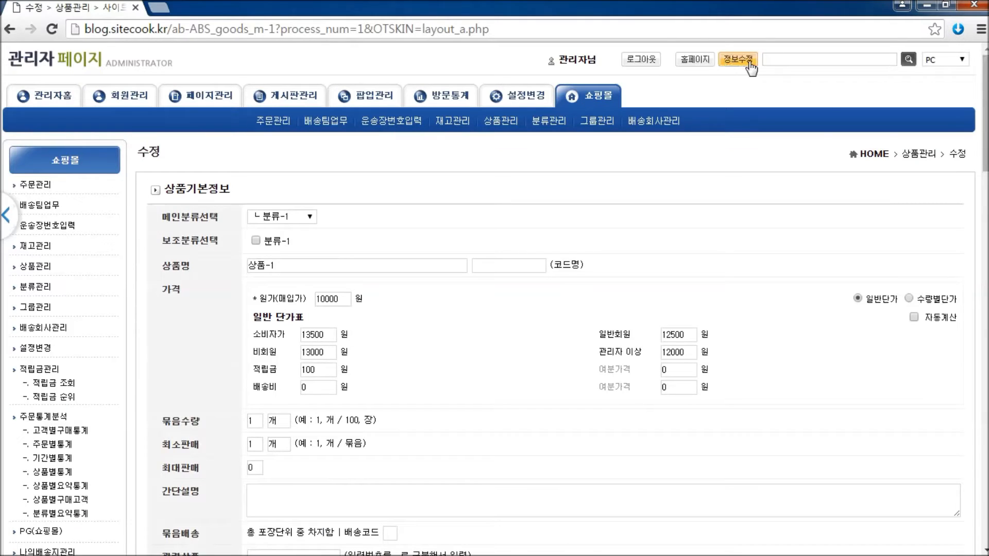
pyautogui.click(691, 61)
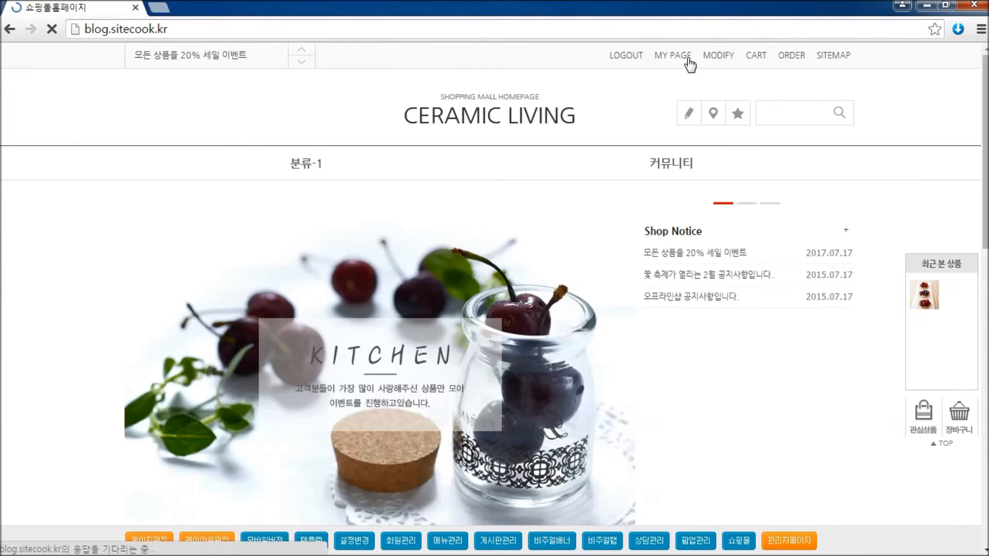
pyautogui.click(301, 165)
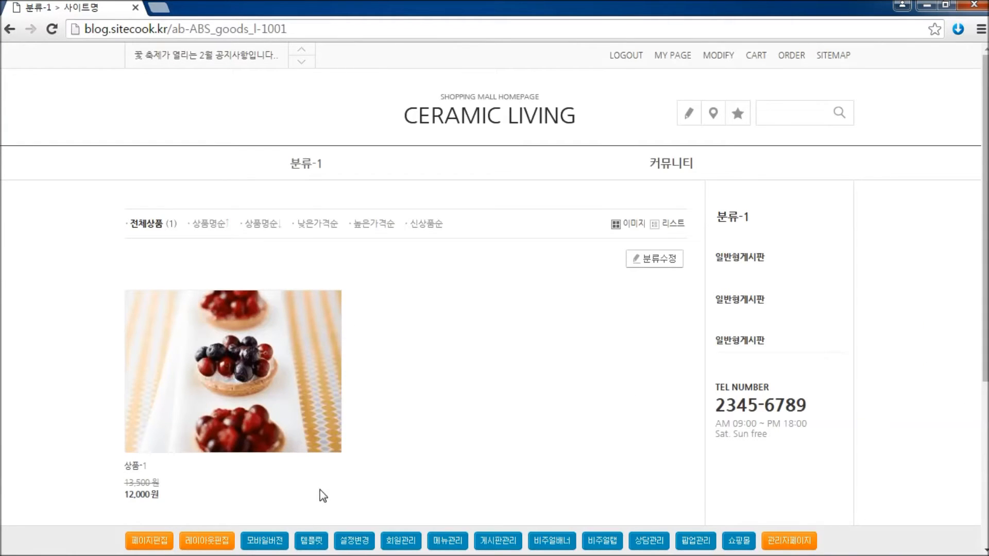
pyautogui.click(272, 380)
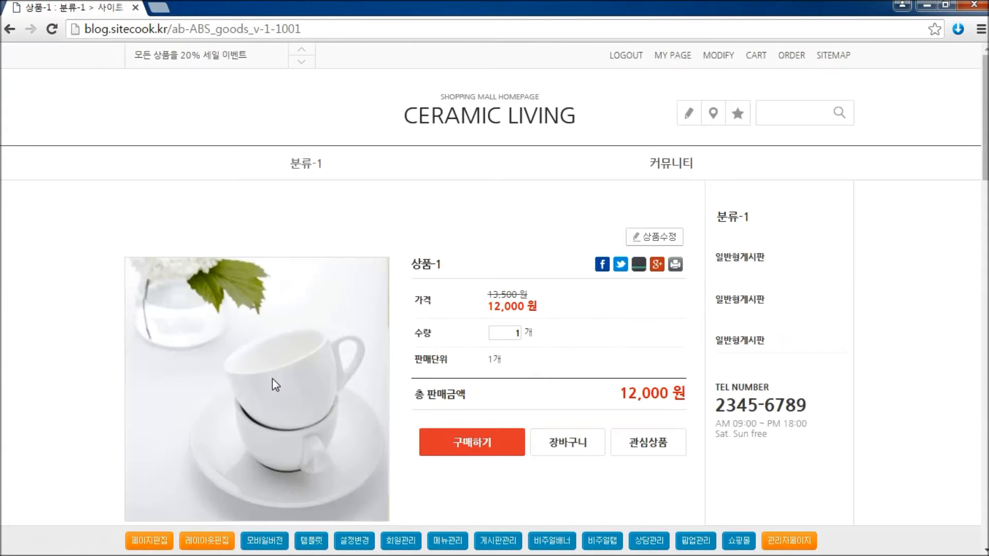
# View the red and yellow plates photo and the pancake photo enlarged on the product's detail page
pyautogui.scroll(-2, 272, 383)
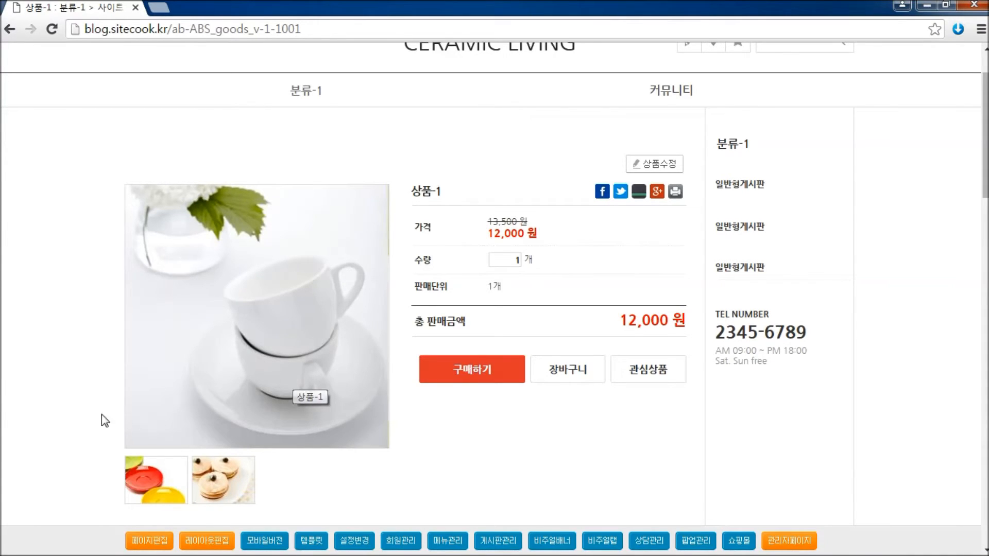
pyautogui.click(136, 489)
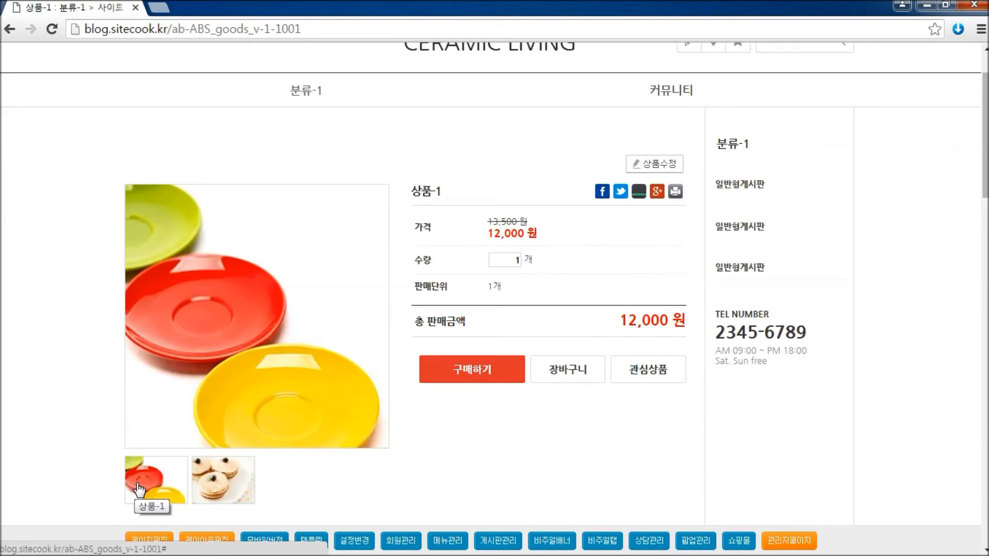
pyautogui.click(216, 488)
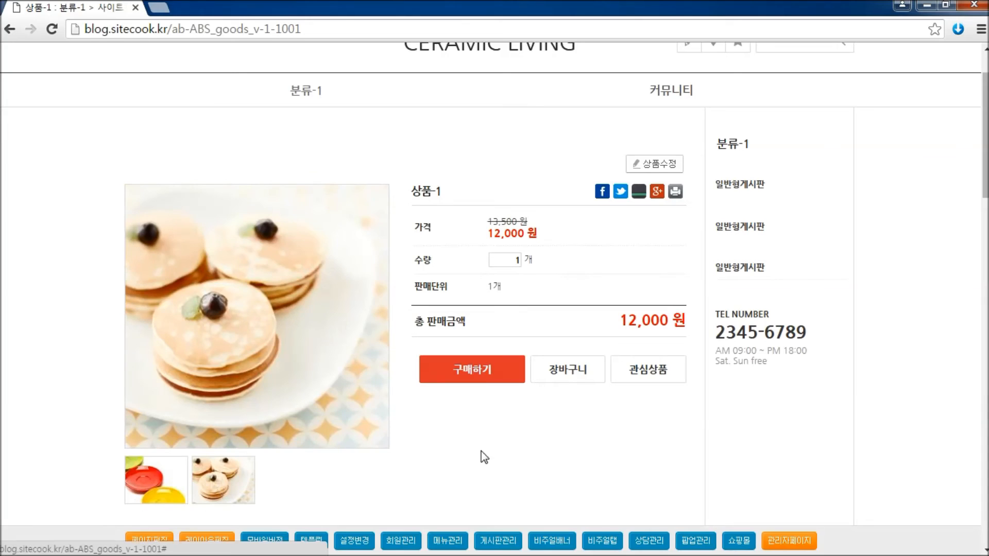